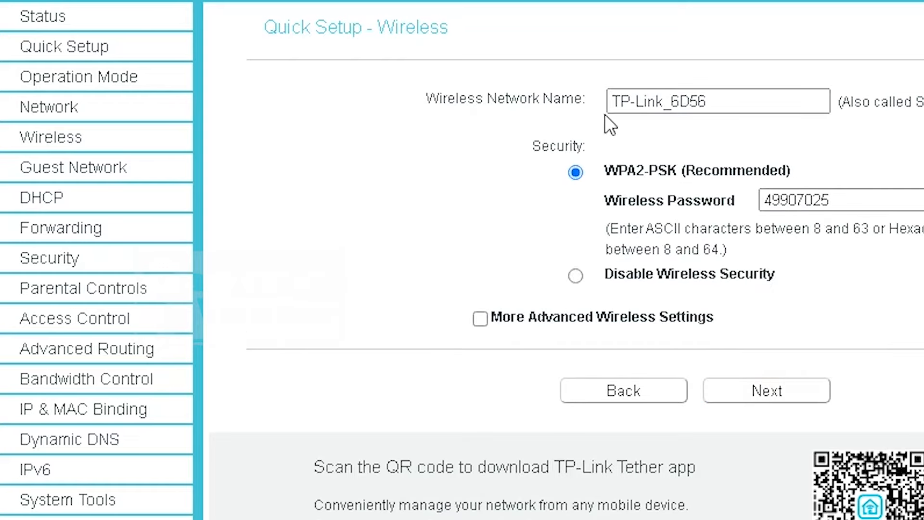
Change the SSID from TP-Link_6D56 to GAPTEK AMATIR, enter a new Wi-Fi password, and continue to Confirm
left_click_drag(722, 102, 455, 73)
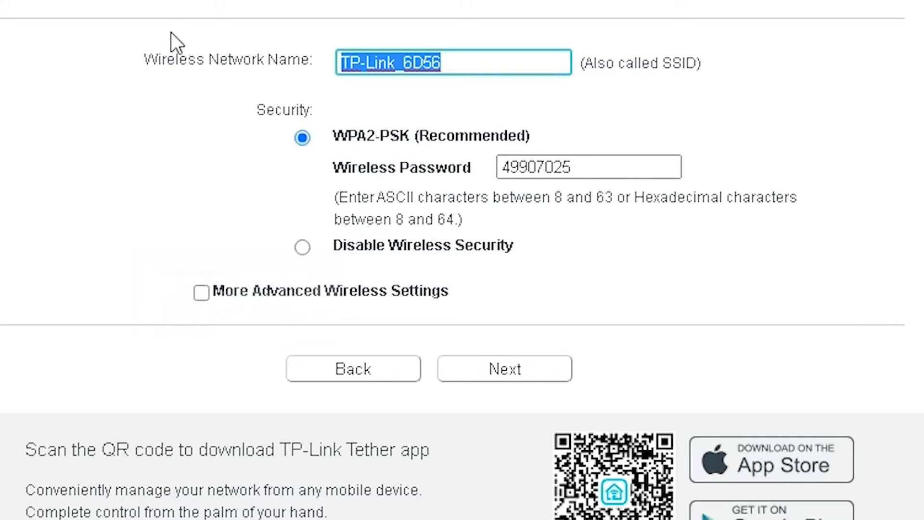
type("GAPTEK A")
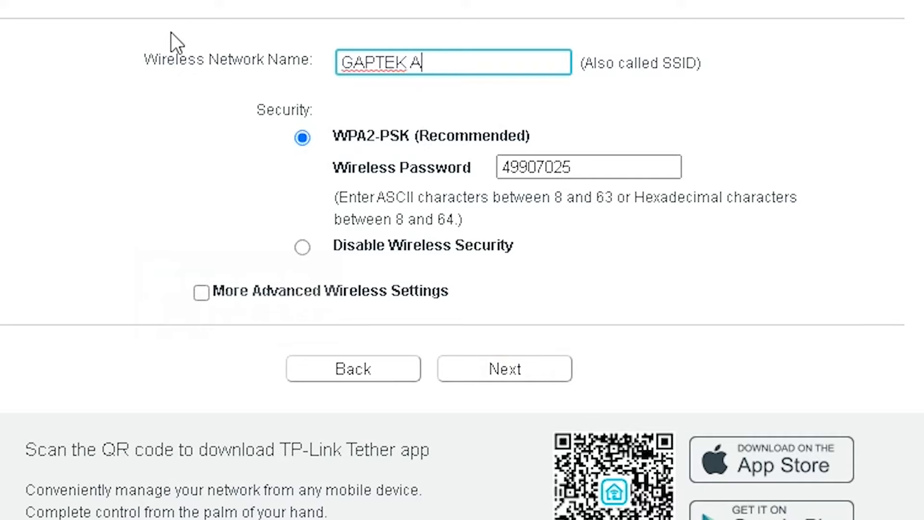
type("MATIR")
double_click(599, 166)
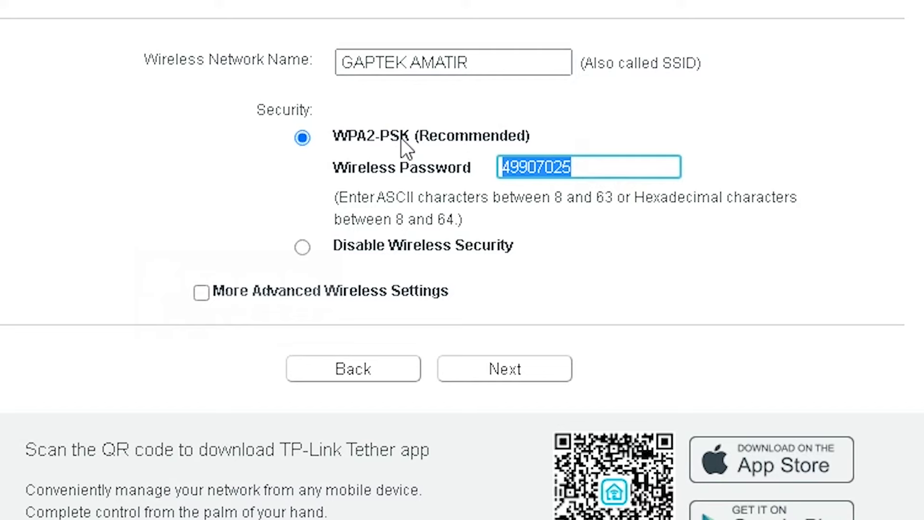
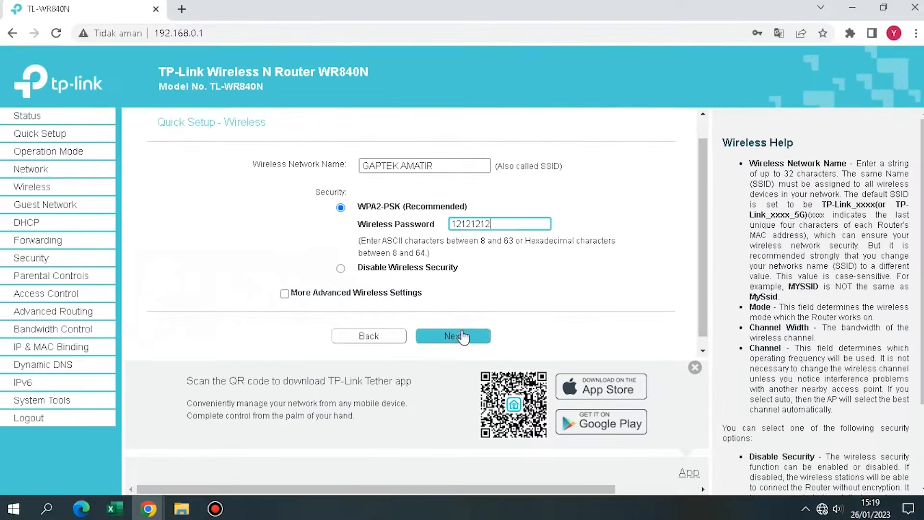
left_click(505, 369)
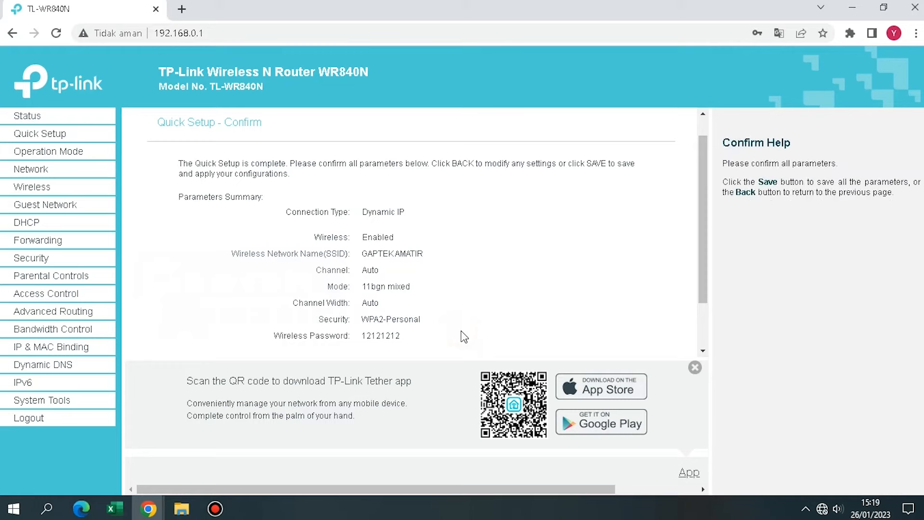
Dismiss the Tether app banner and save the quick setup settings
scroll(542, 275, "down", 1)
left_click(695, 367)
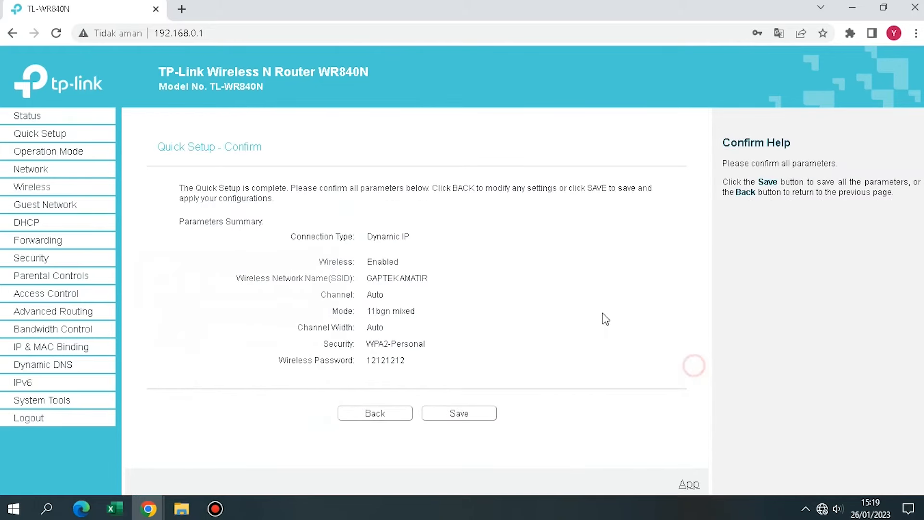
left_click(478, 415)
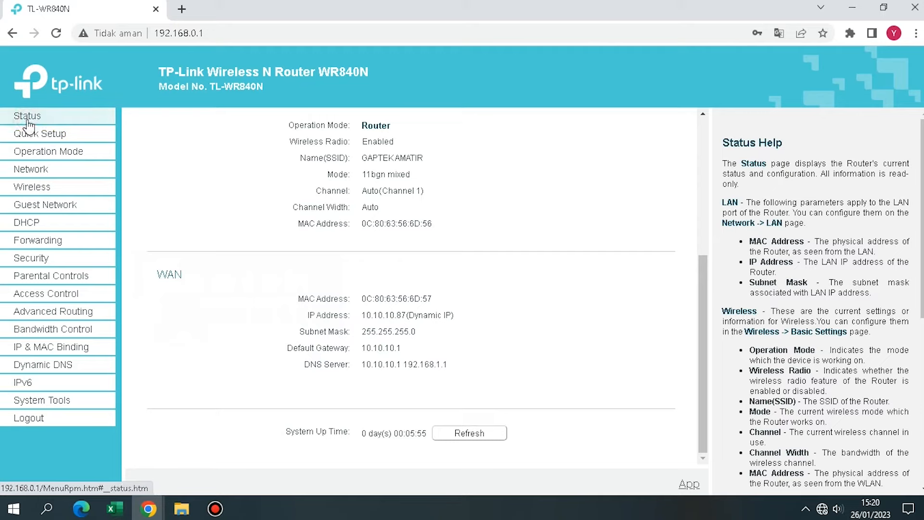
Reboot the router from System Tools > Reboot and confirm the restart
left_click(49, 400)
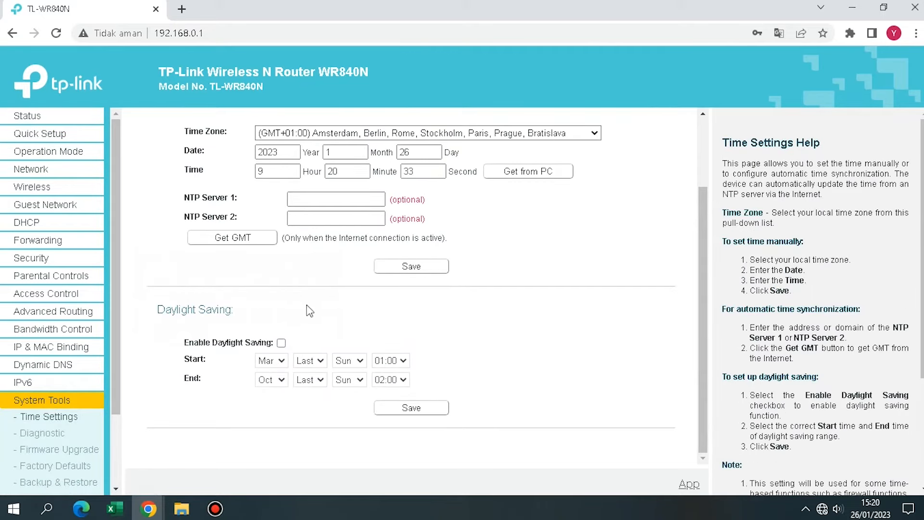
scroll(62, 407, "down", 2)
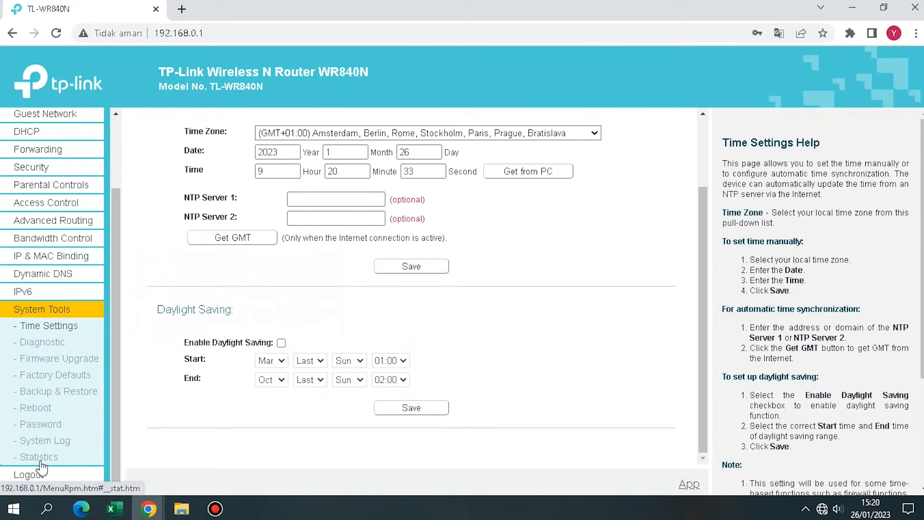
left_click(39, 409)
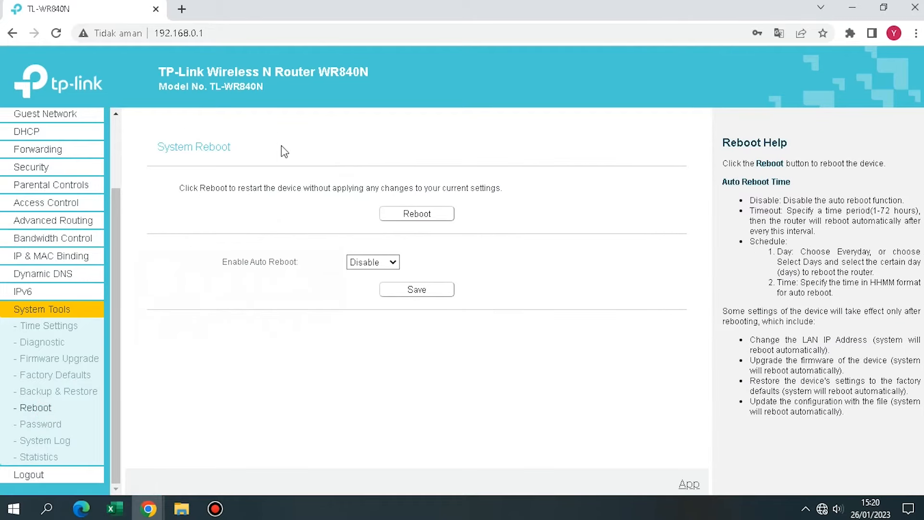
left_click(428, 218)
left_click(521, 113)
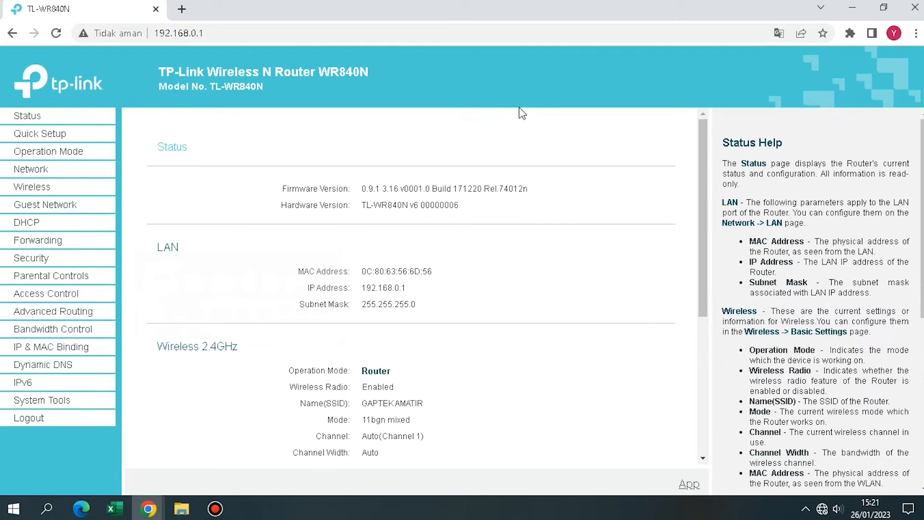
Minimize Chrome and open Network & Internet settings from the taskbar network icon
left_click(823, 509)
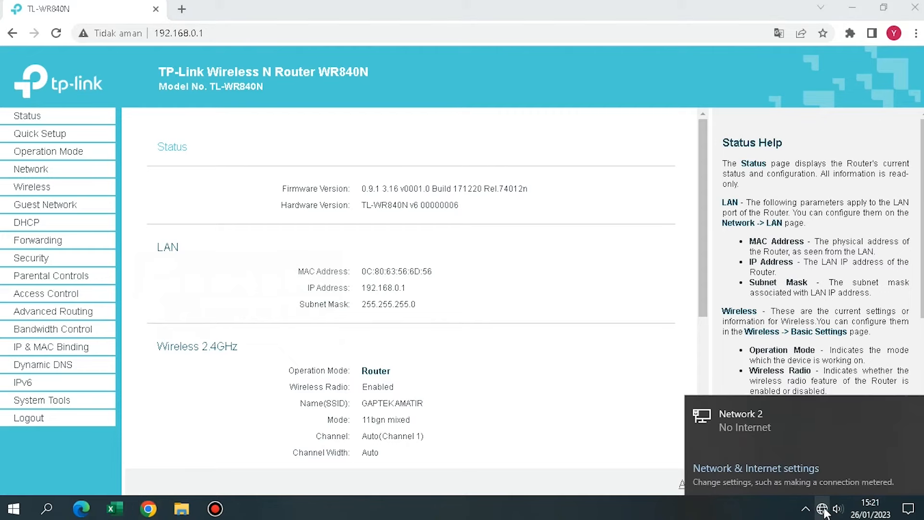
left_click(660, 6)
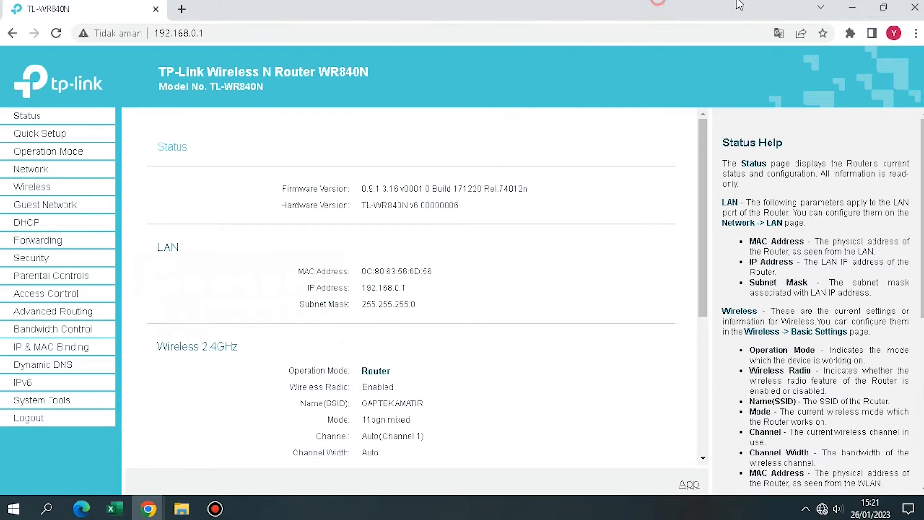
left_click(913, 7)
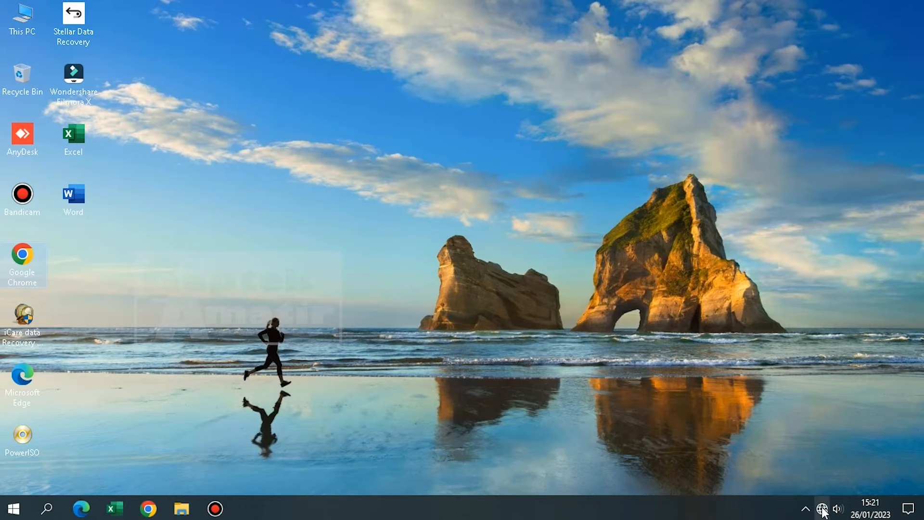
left_click(823, 509)
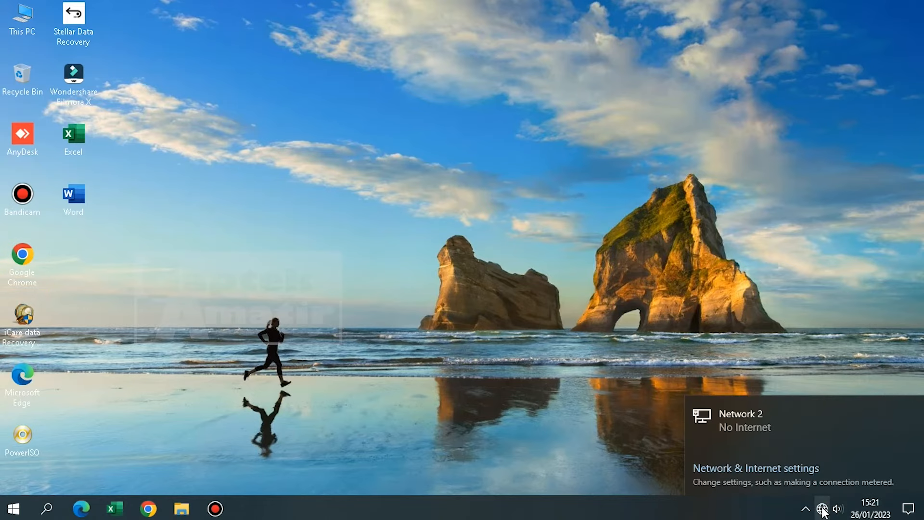
left_click(753, 184)
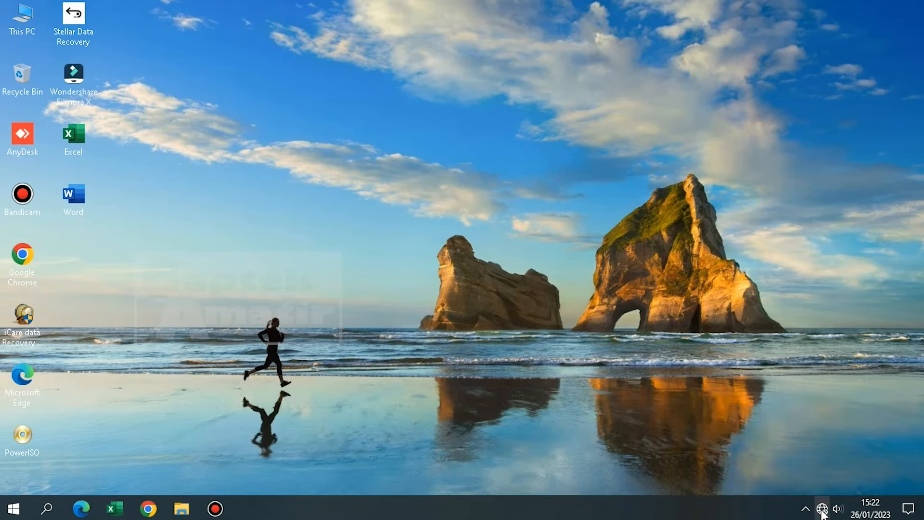
left_click(822, 510)
left_click(787, 472)
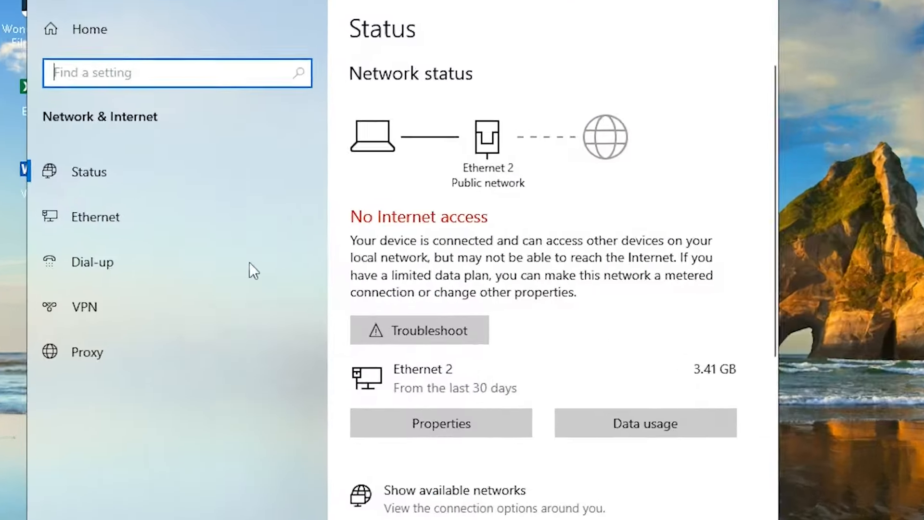
Open Network Connections and bring up the IPv4 properties of Ethernet 2
left_click(151, 234)
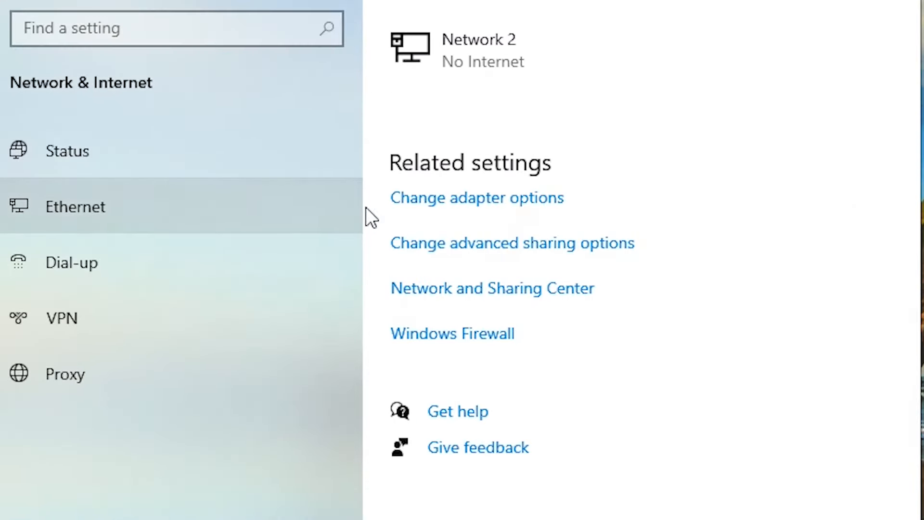
left_click(438, 202)
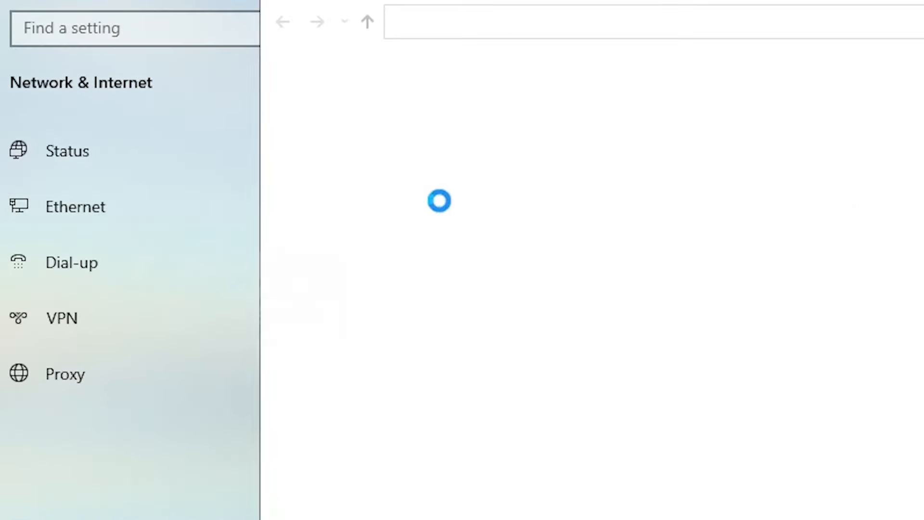
double_click(431, 108)
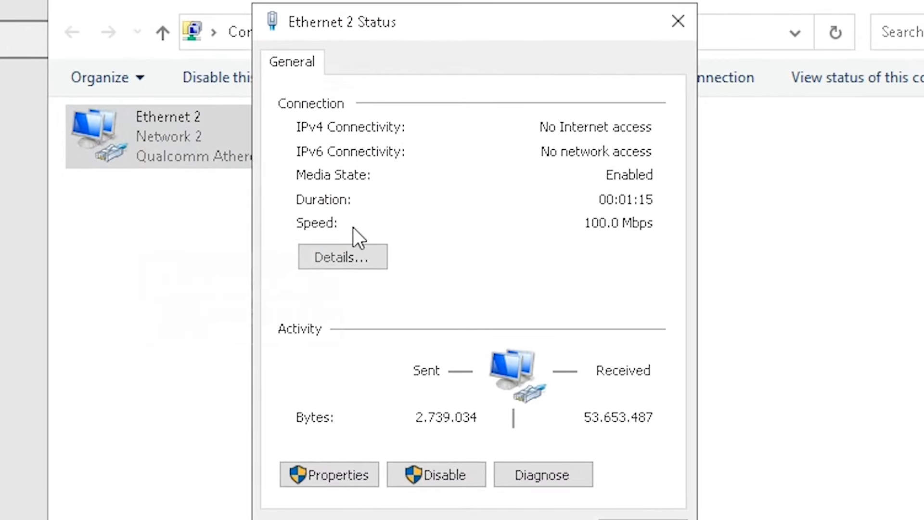
left_click(353, 474)
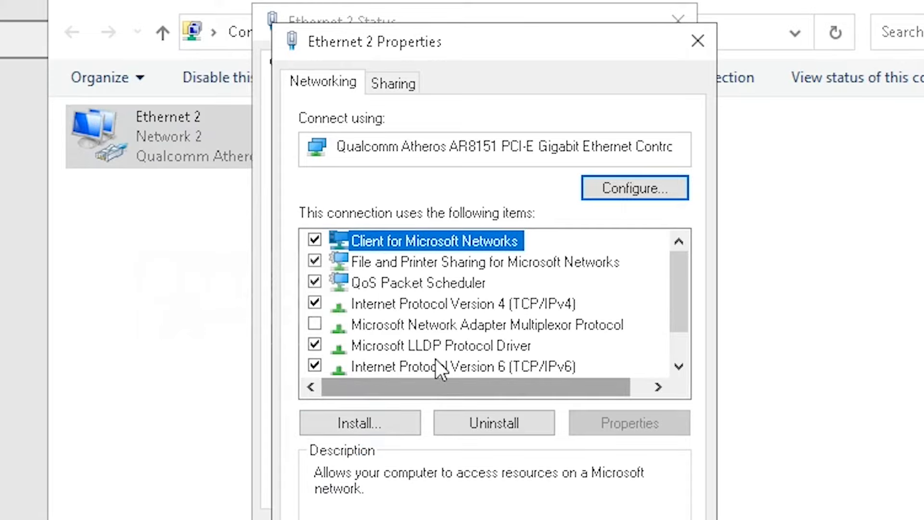
double_click(443, 305)
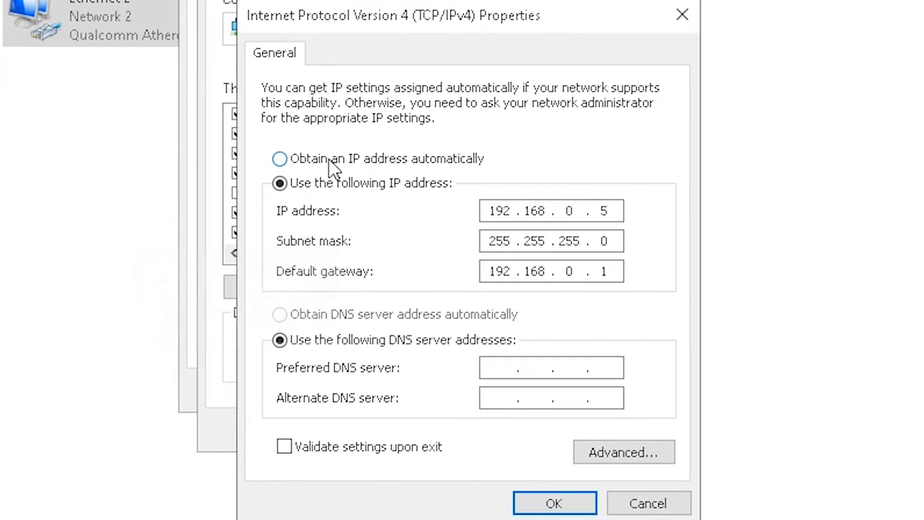
Keep Ethernet 2's IPv4 set to obtain an IP address automatically, and close its dialogs
left_click(279, 159)
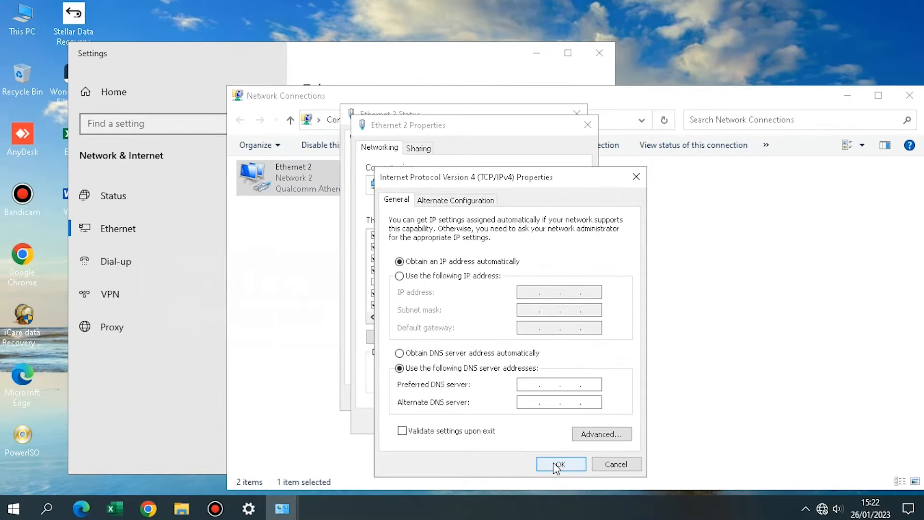
left_click(557, 464)
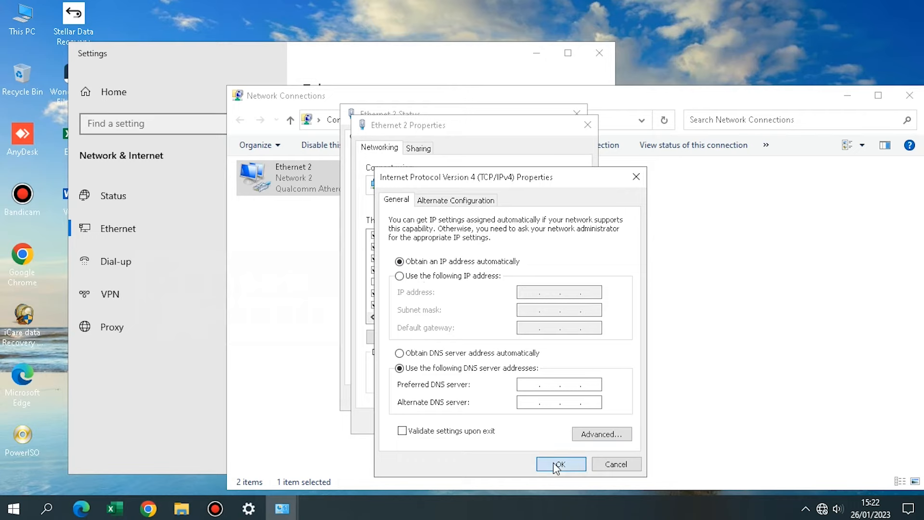
left_click(522, 422)
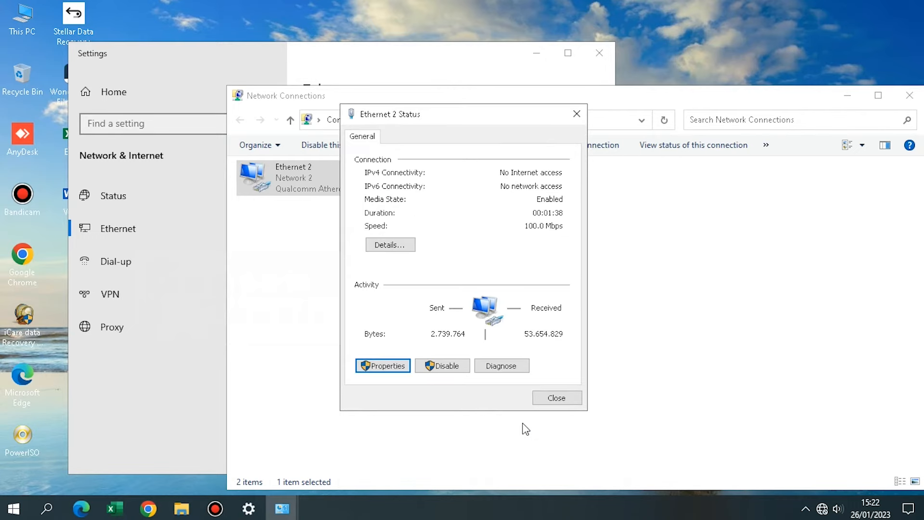
left_click(554, 398)
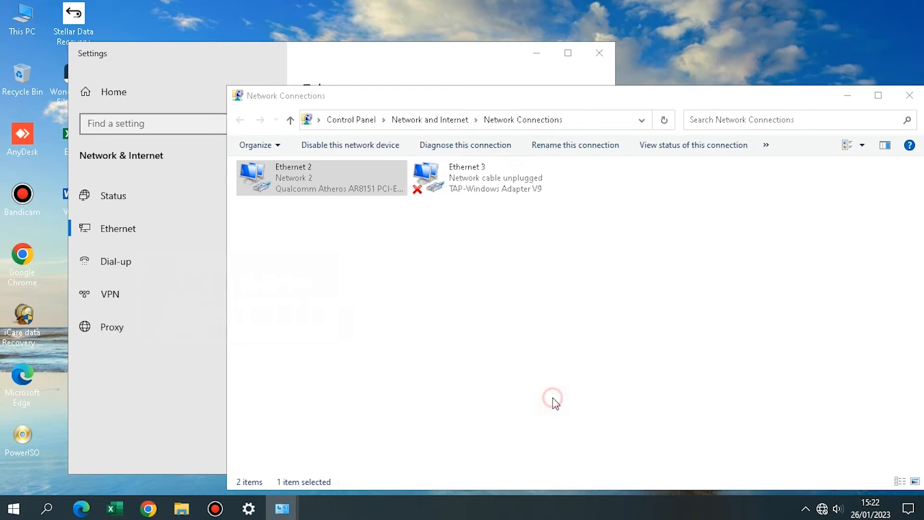
Check the connection status, close the adapter properties unchanged, and reopen Ethernet 2's status window
left_click(821, 509)
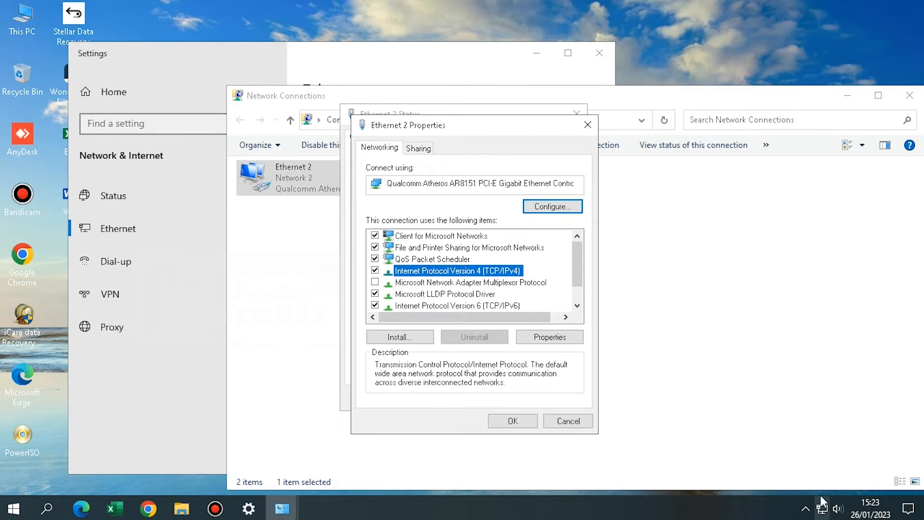
left_click(568, 421)
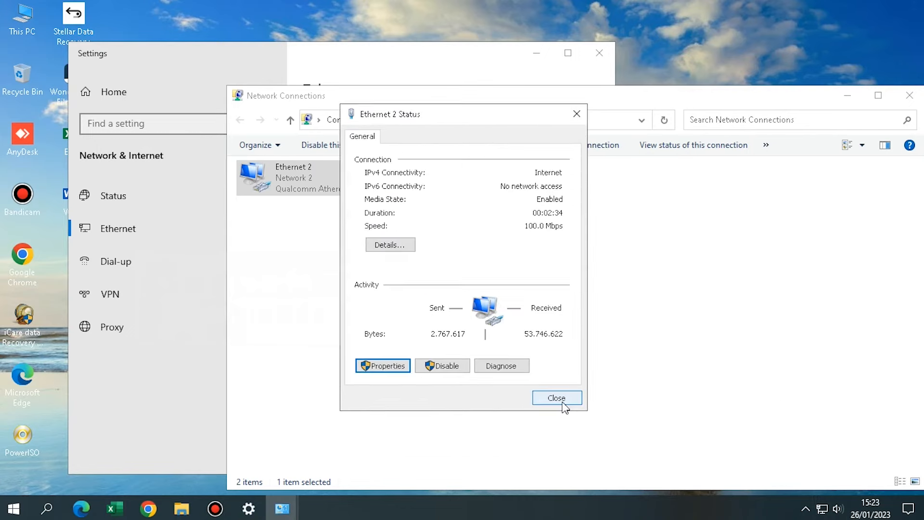
left_click(557, 397)
left_click(514, 374)
double_click(324, 183)
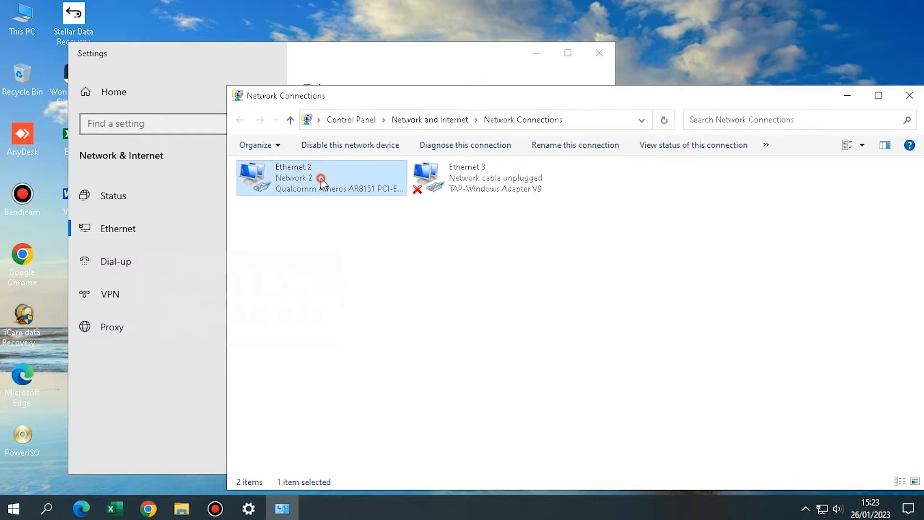
Verify Ethernet 2 has DHCP address 192.168.0.100 from gateway 192.168.0.1, then close all windows
left_click(403, 250)
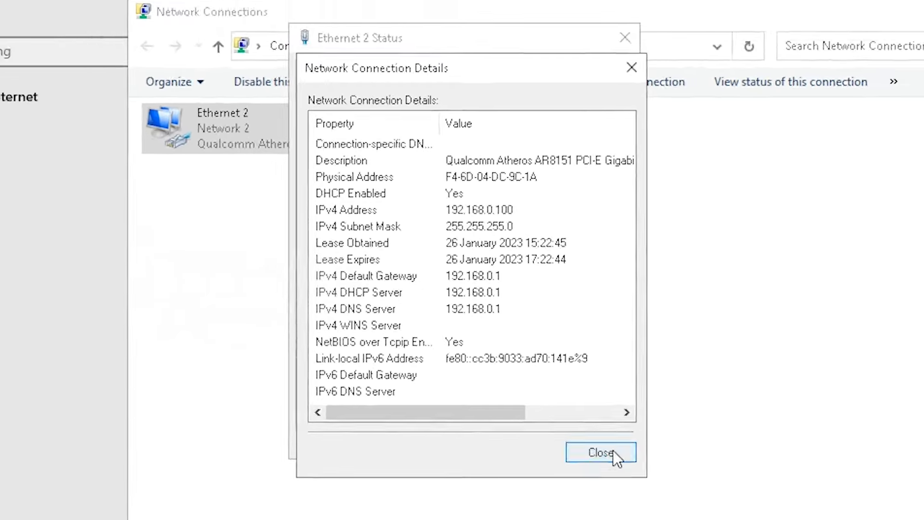
left_click(628, 483)
left_click(909, 94)
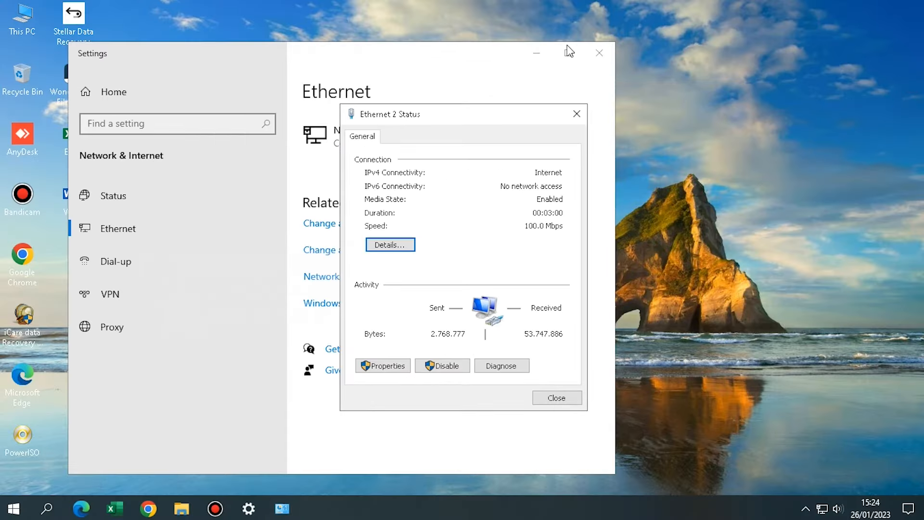
left_click(577, 114)
left_click(599, 53)
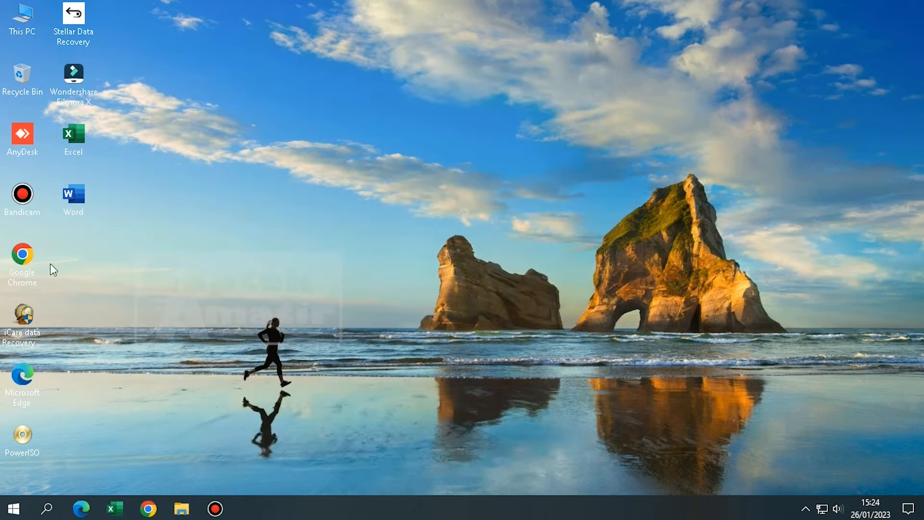
Launch Chrome, go to youtube.com, maximize the window and scroll through the home feed
double_click(25, 259)
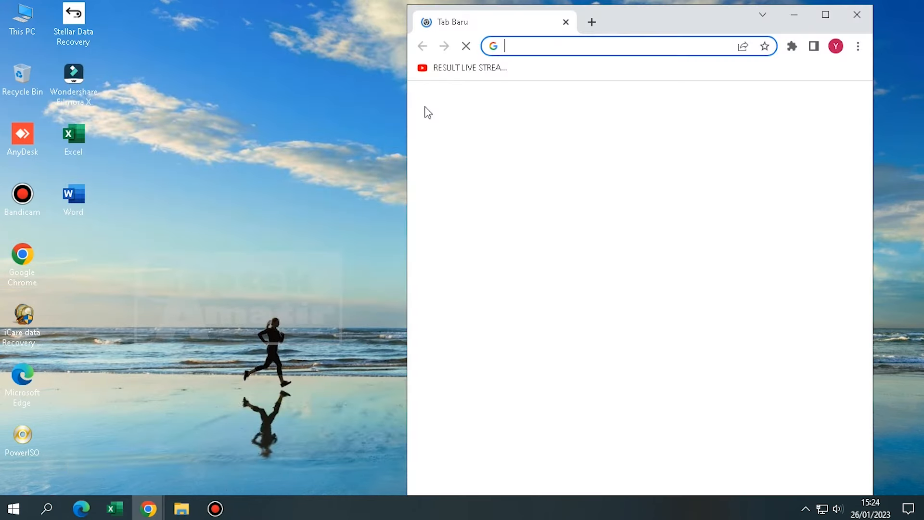
type("YOUtube.com")
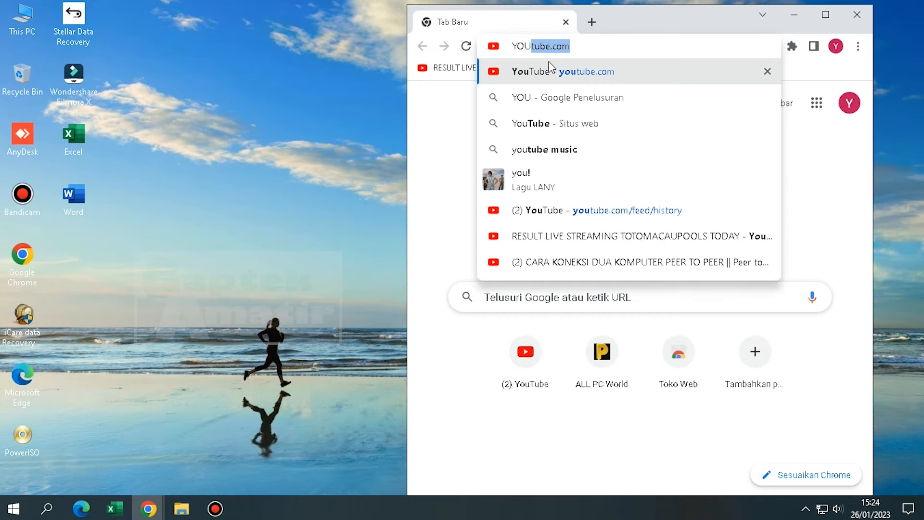
left_click(548, 62)
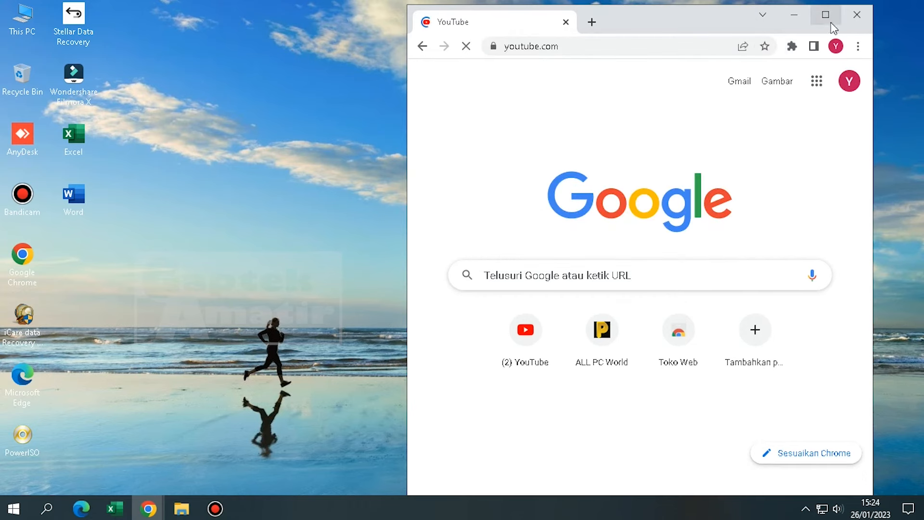
left_click(827, 17)
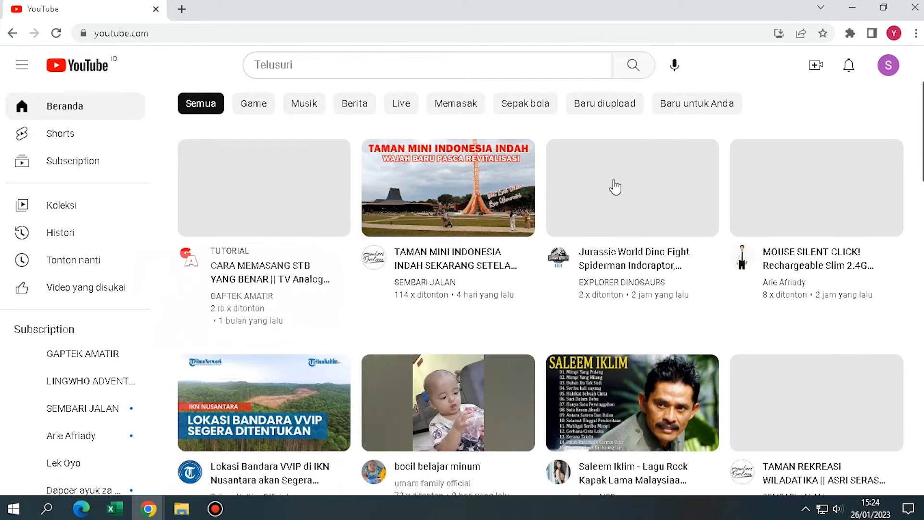
scroll(614, 188, "down", 15)
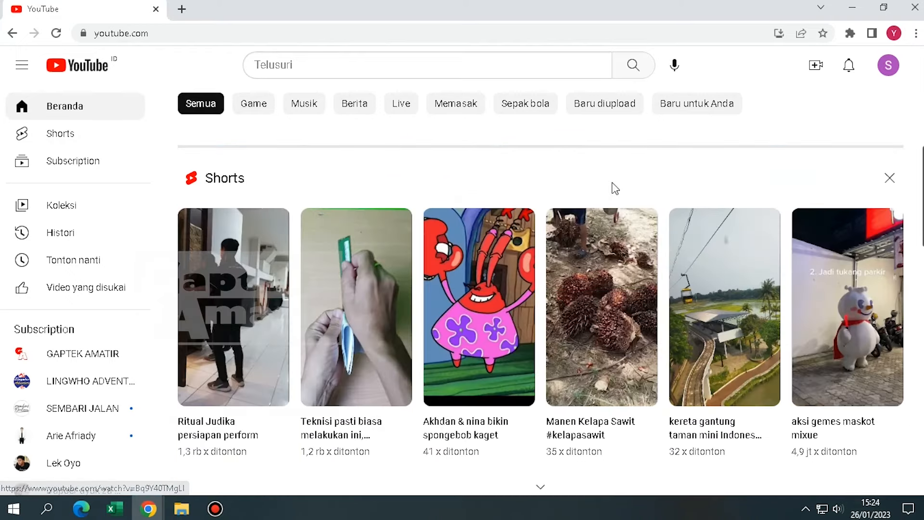
scroll(614, 188, "down", 10)
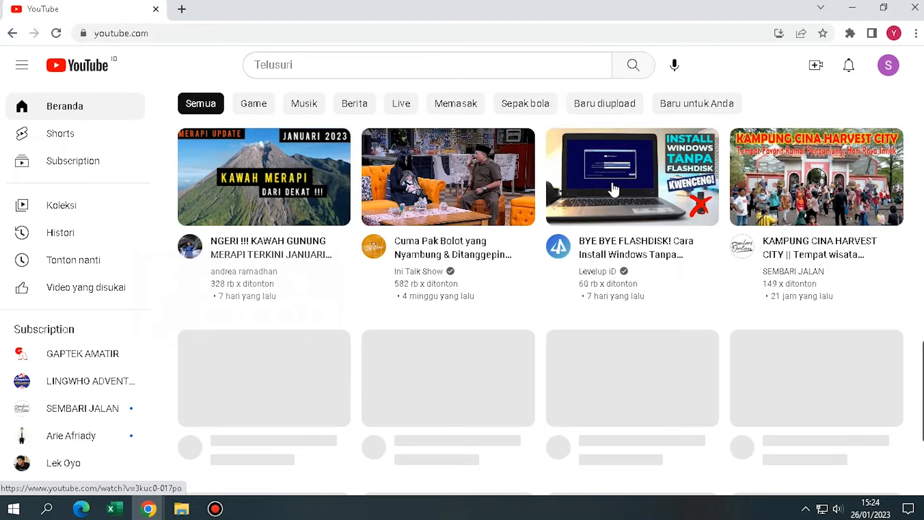
scroll(614, 187, "down", 10)
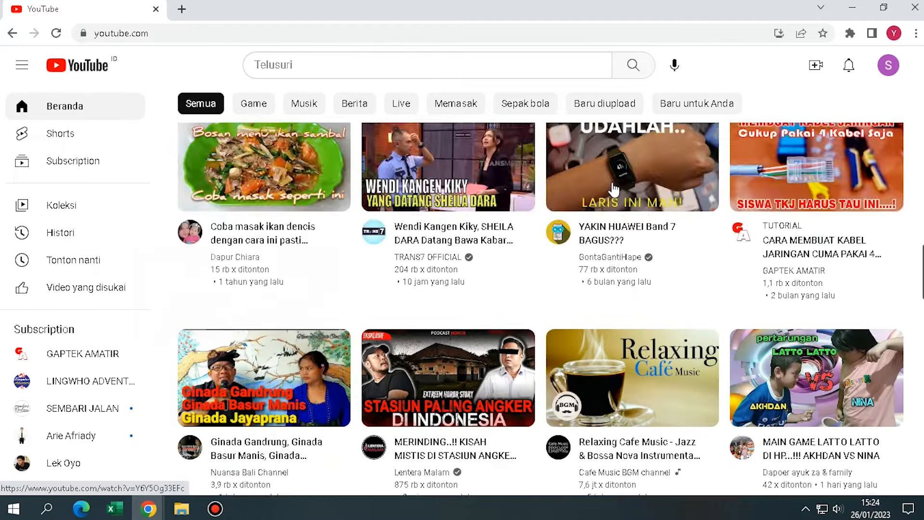
scroll(615, 189, "down", 10)
scroll(614, 189, "up", 3)
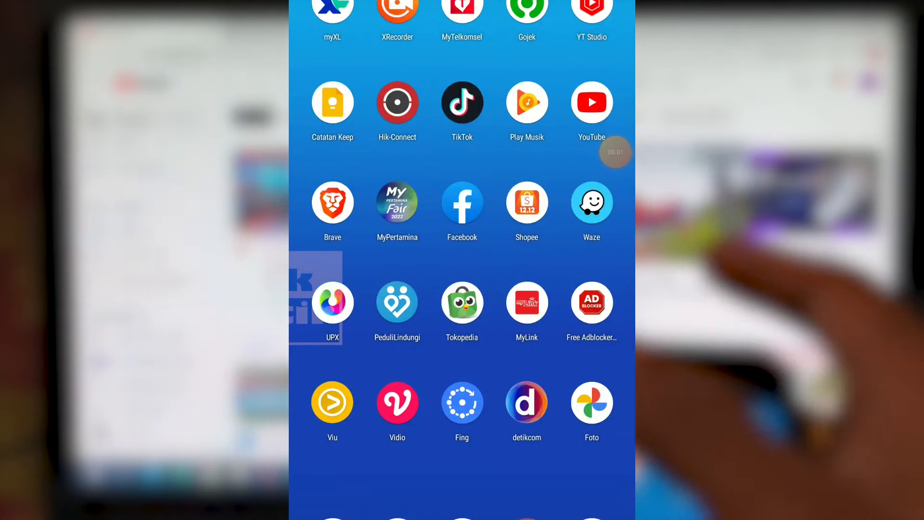
Join the phone to GAPTEK AMATIR with the new password via quick settings, then open the app list
left_click_drag(462, 2, 462, 240)
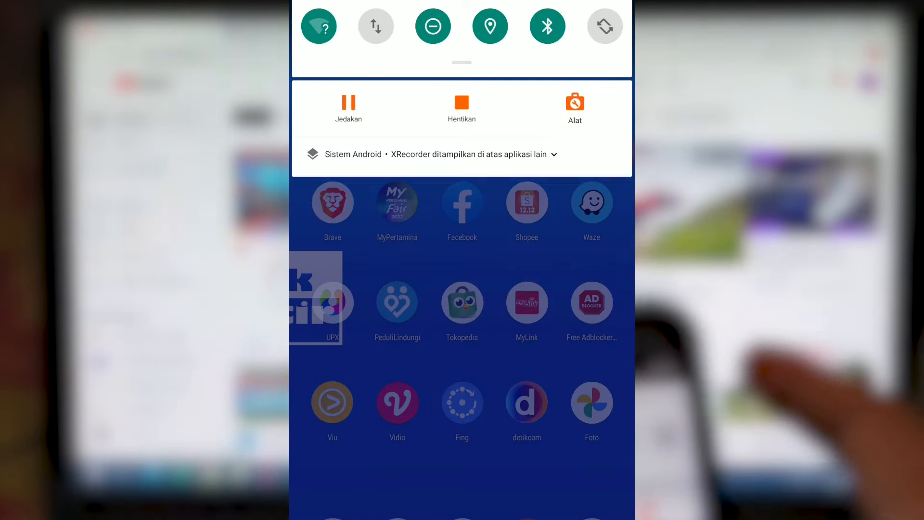
left_click(320, 24)
left_click(391, 71)
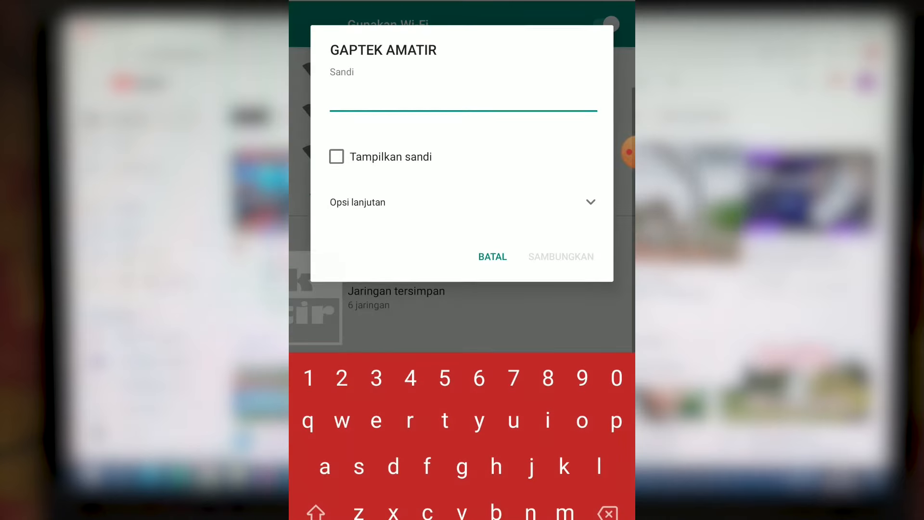
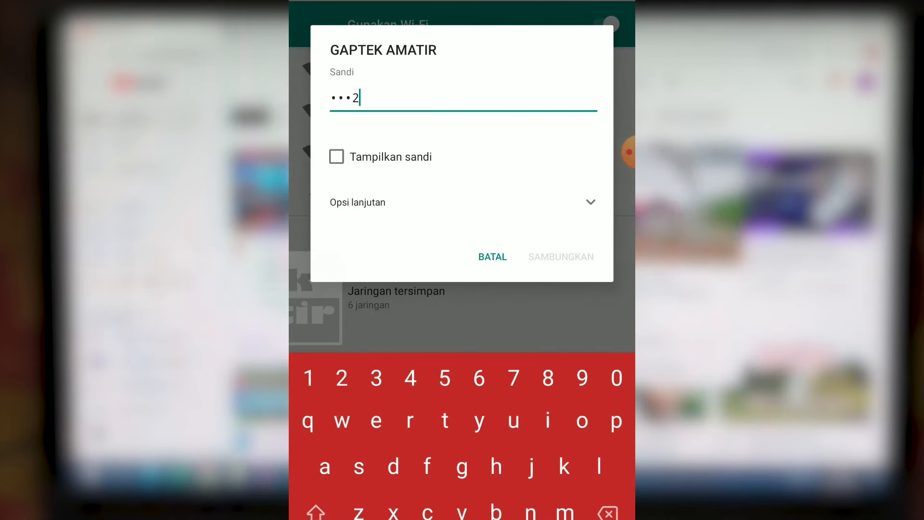
left_click(337, 156)
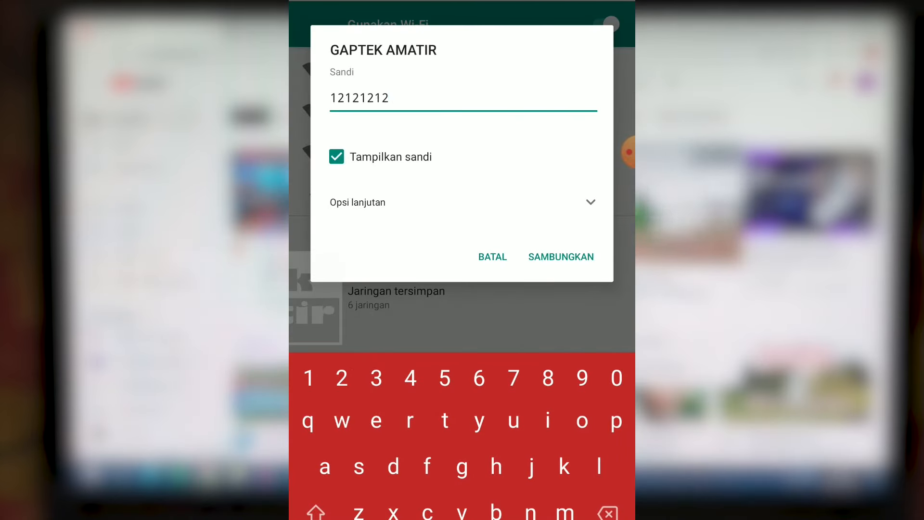
left_click(561, 257)
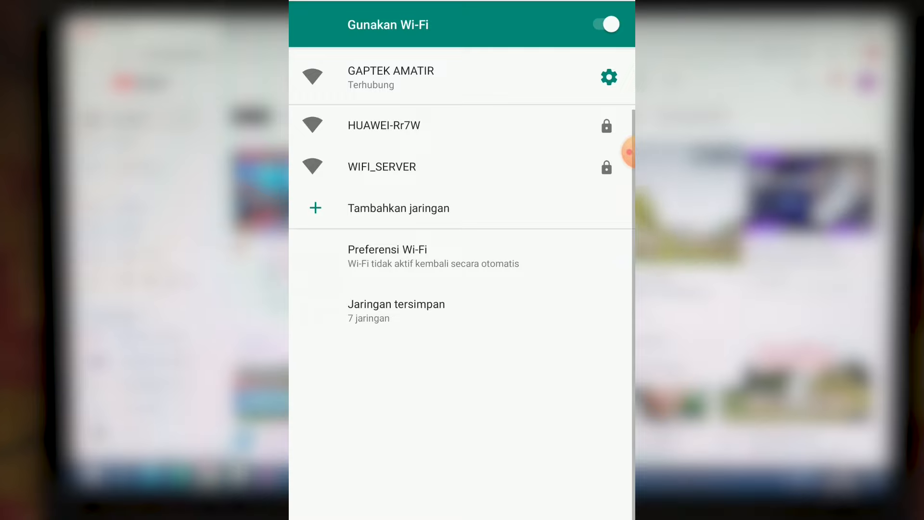
key("Home")
left_click_drag(462, 457, 462, 192)
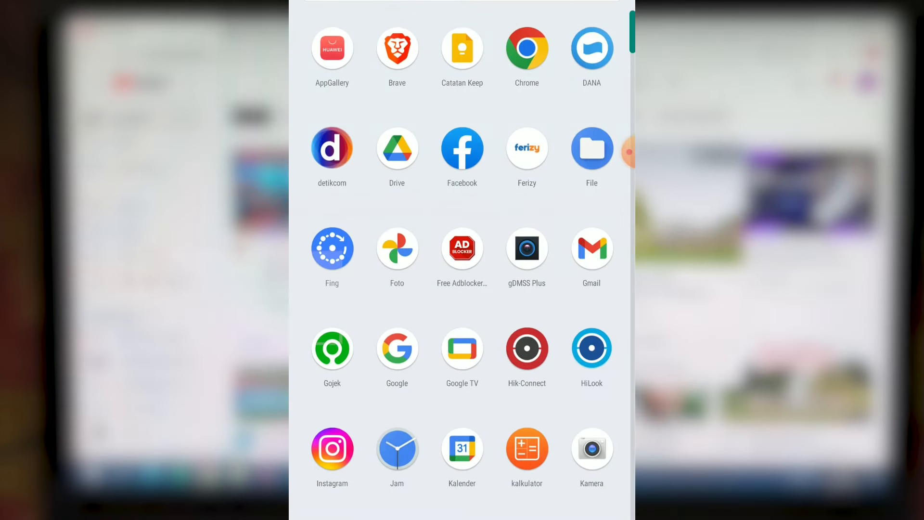
Launch the phone's YouTube app, scroll and refresh its feed, then close YouTube in Chrome on the PC
scroll(462, 260, "down", 10)
left_click(462, 514)
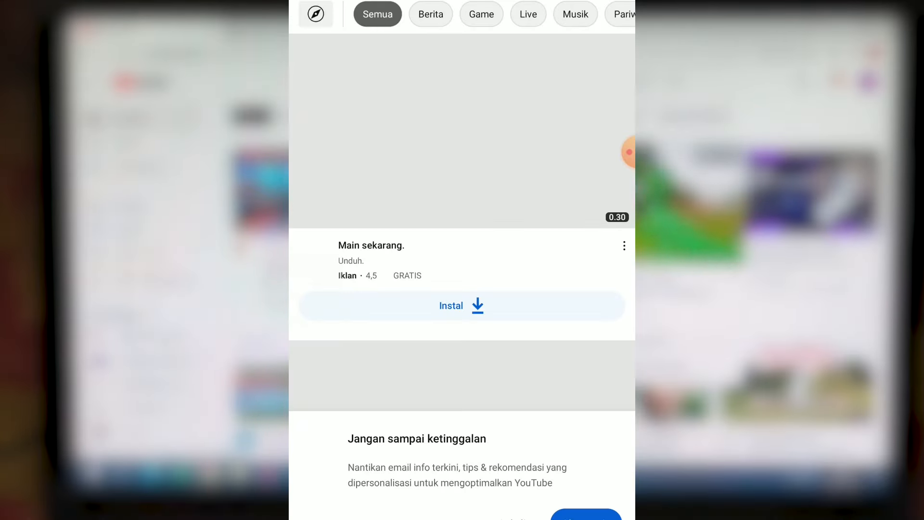
scroll(462, 207, "down", 5)
scroll(462, 260, "down", 15)
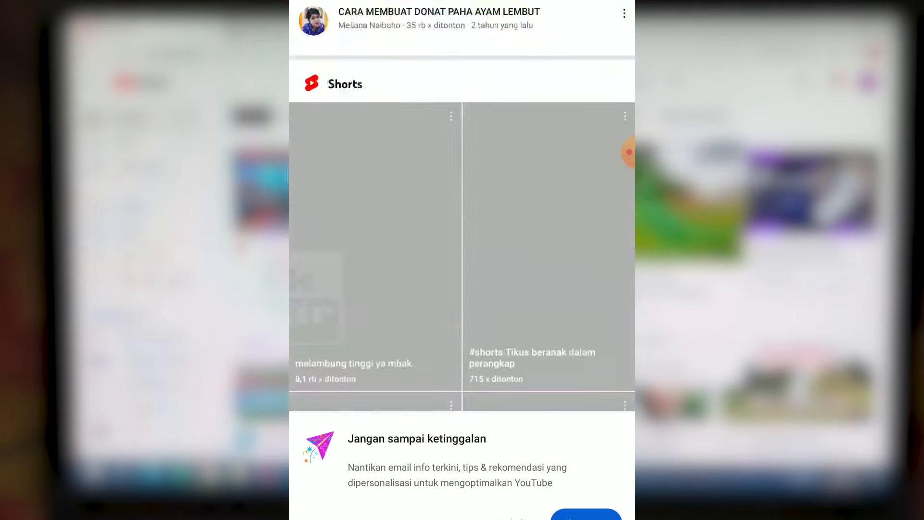
scroll(463, 260, "down", 5)
scroll(462, 260, "up", 15)
scroll(462, 260, "up", 5)
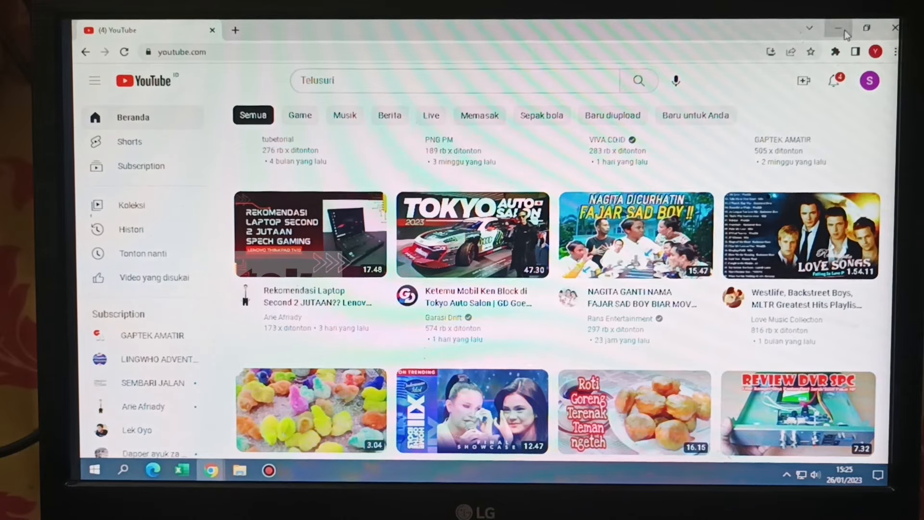
left_click(894, 28)
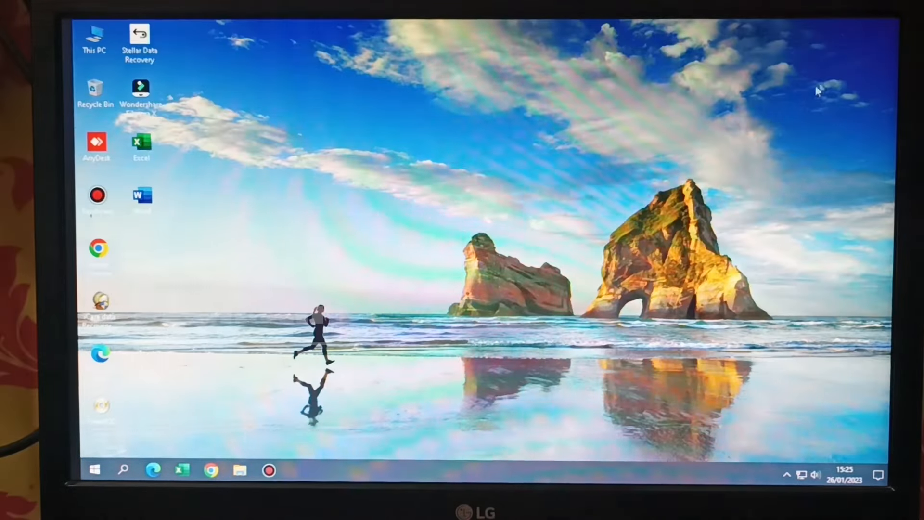